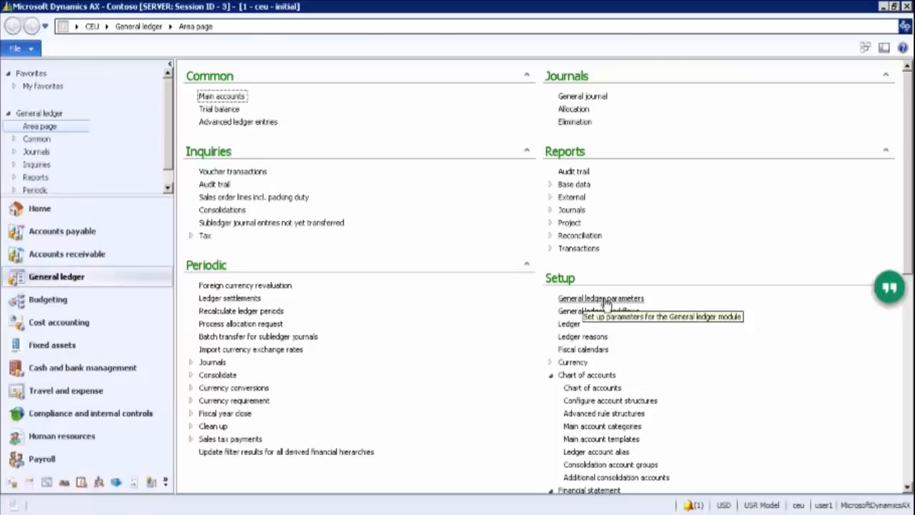
Step: Open the general ledger parameters and examine the options for duplicate voucher checks, maximum penny difference and summary account values
left_click(605, 300)
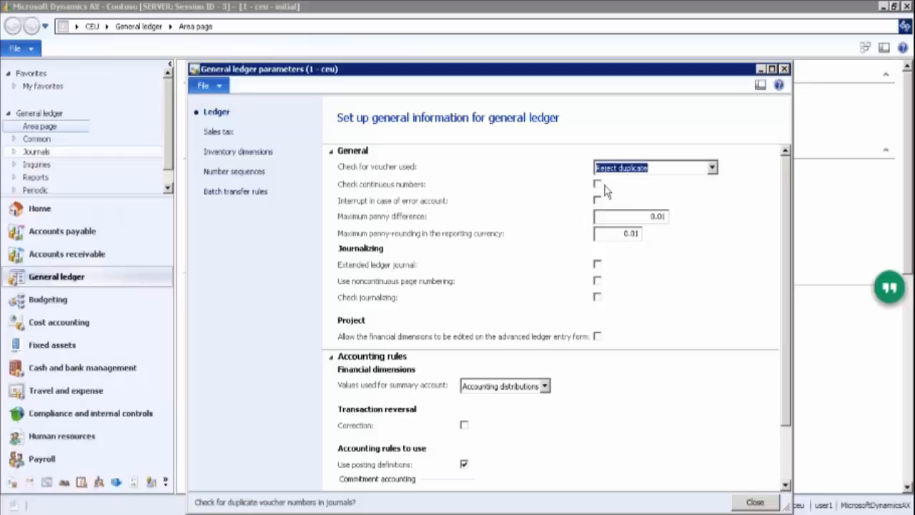
left_click(713, 168)
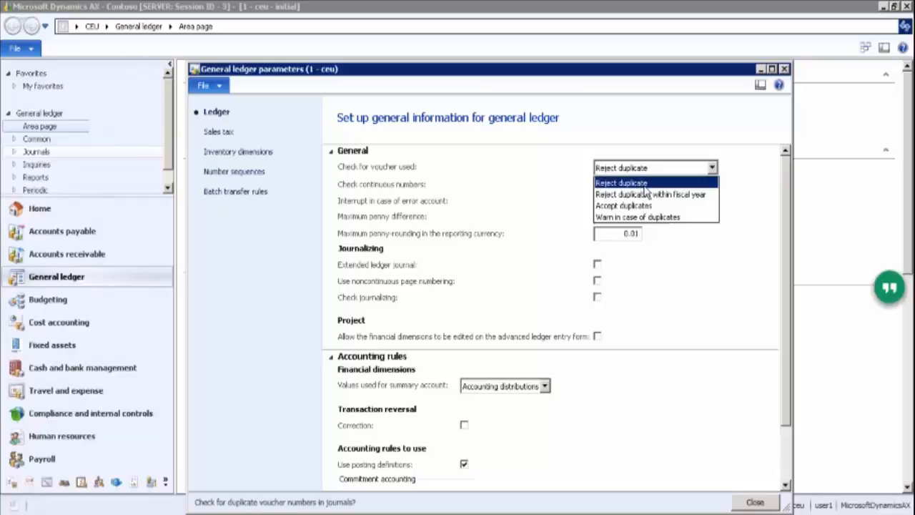
left_click(668, 232)
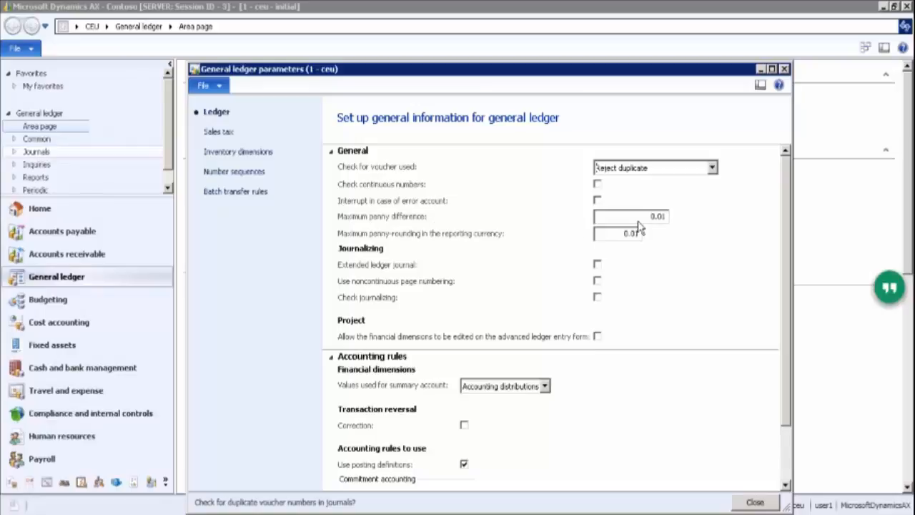
left_click_drag(639, 216, 723, 219)
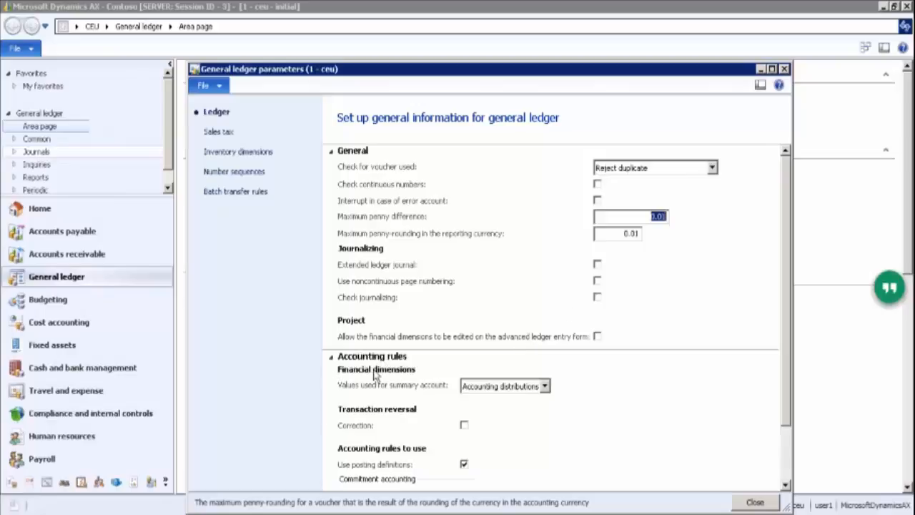
left_click(547, 387)
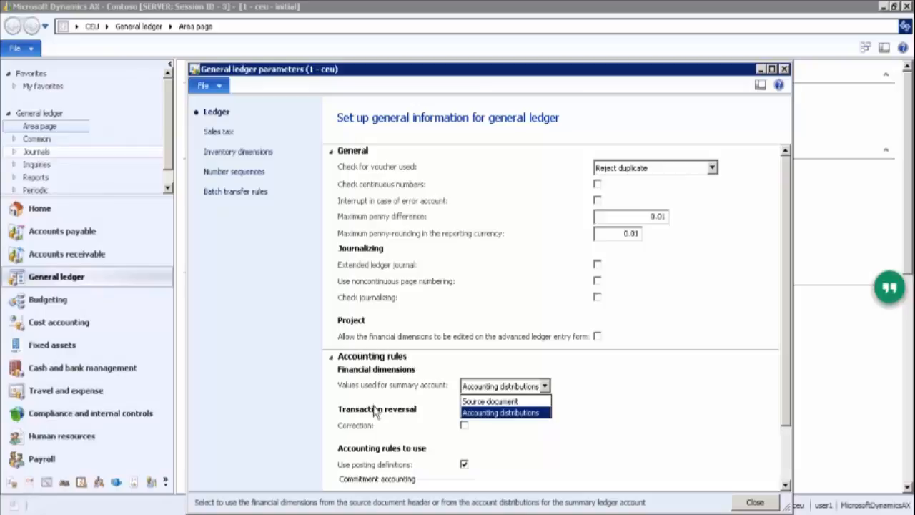
left_click(604, 409)
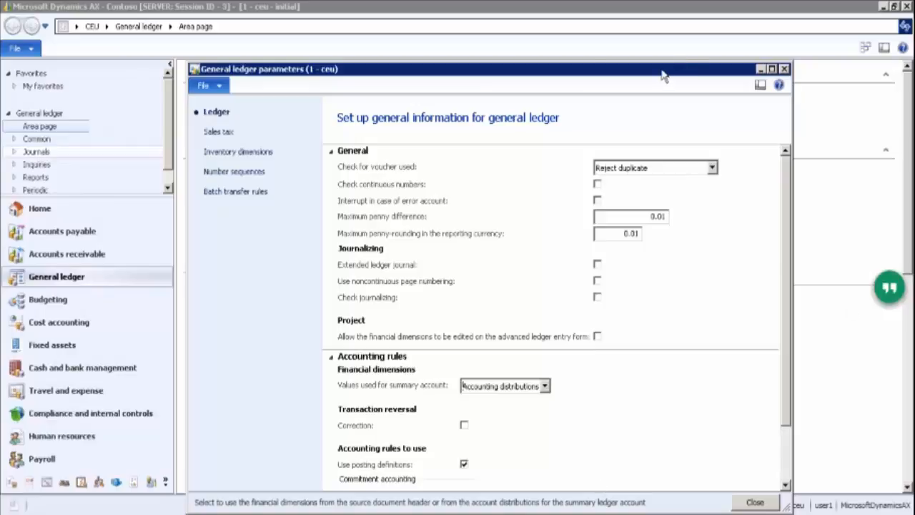
Step: Enable the creation of closing transactions during transfer in the fiscal year close settings
left_click_drag(662, 71, 526, 30)
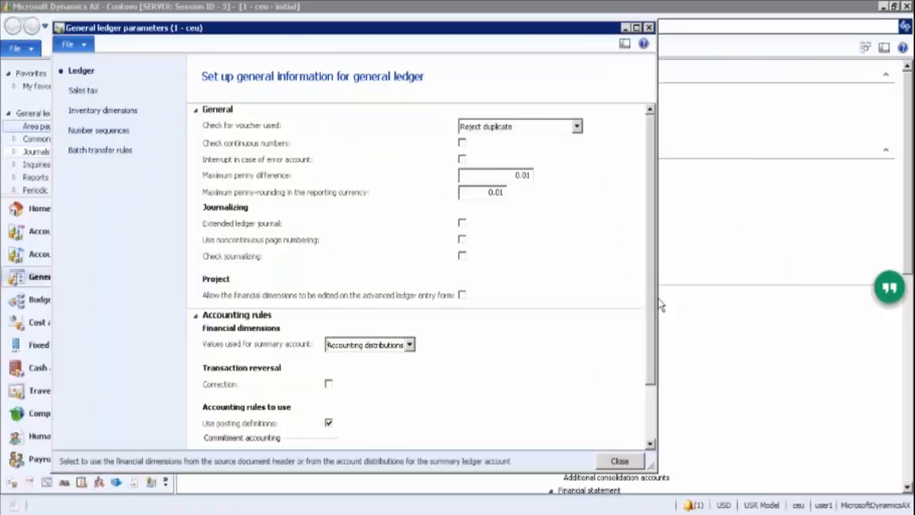
scroll(652, 376, "down", 3)
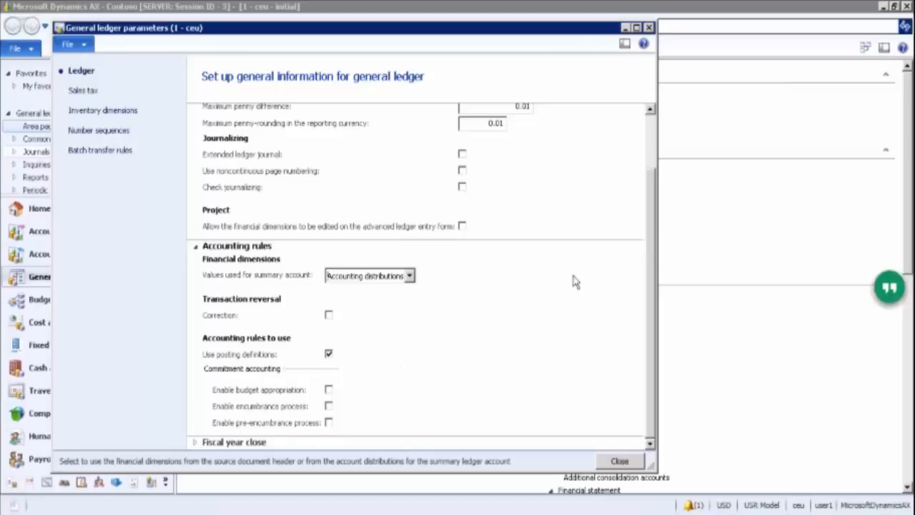
left_click(197, 443)
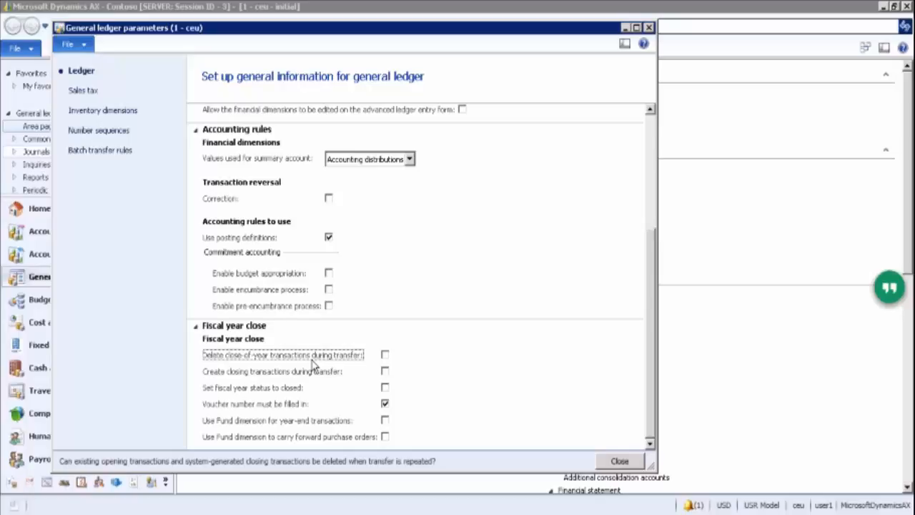
left_click(385, 371)
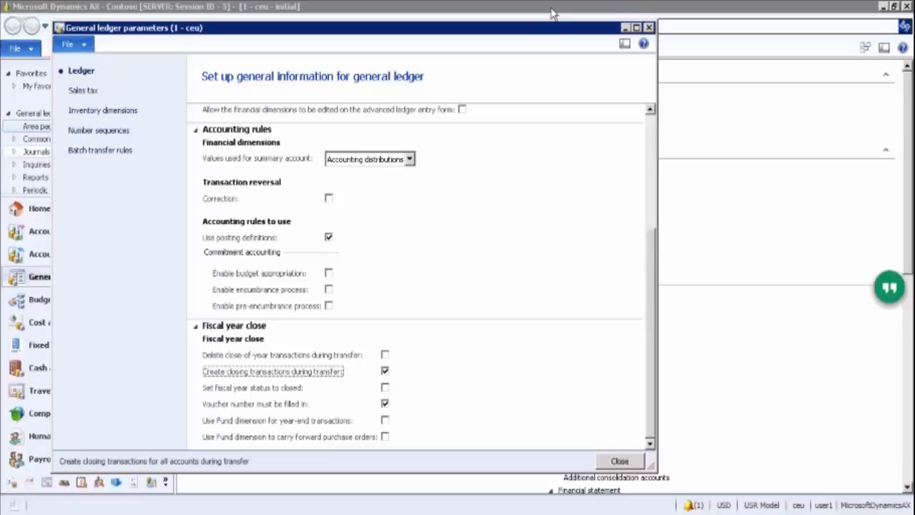
Step: Examine the available item sales tax groups and calculation date types in the sales tax parameters
left_click(85, 92)
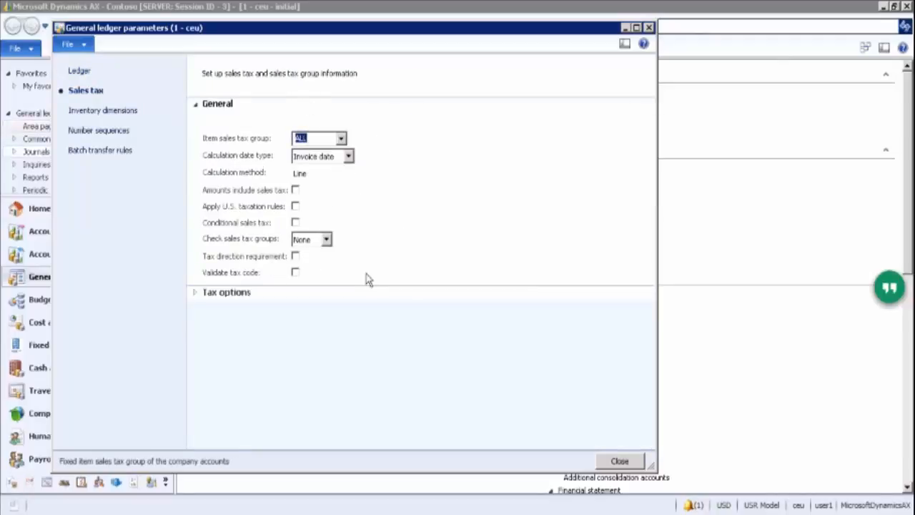
left_click(341, 139)
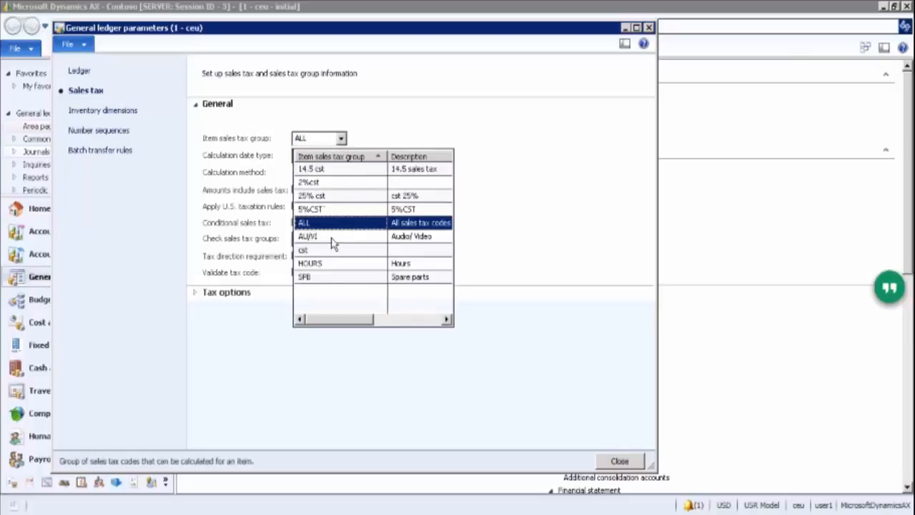
left_click(551, 173)
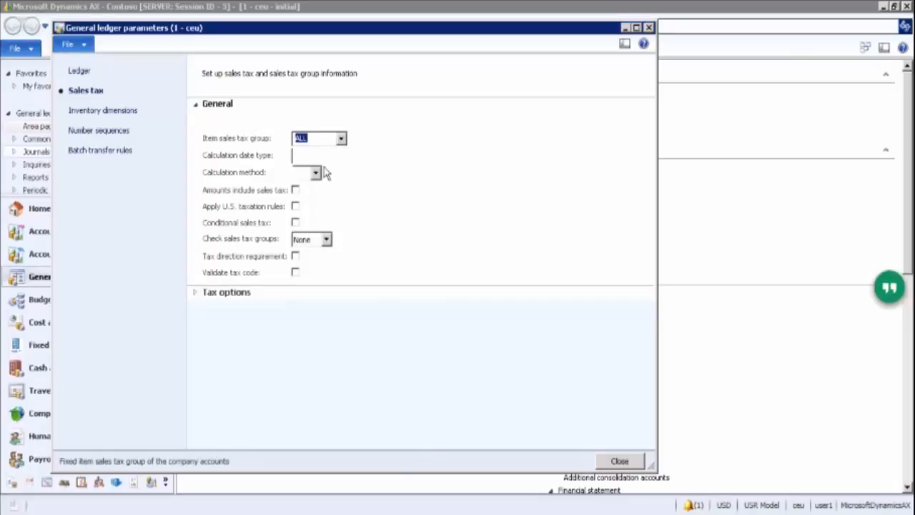
left_click(350, 158)
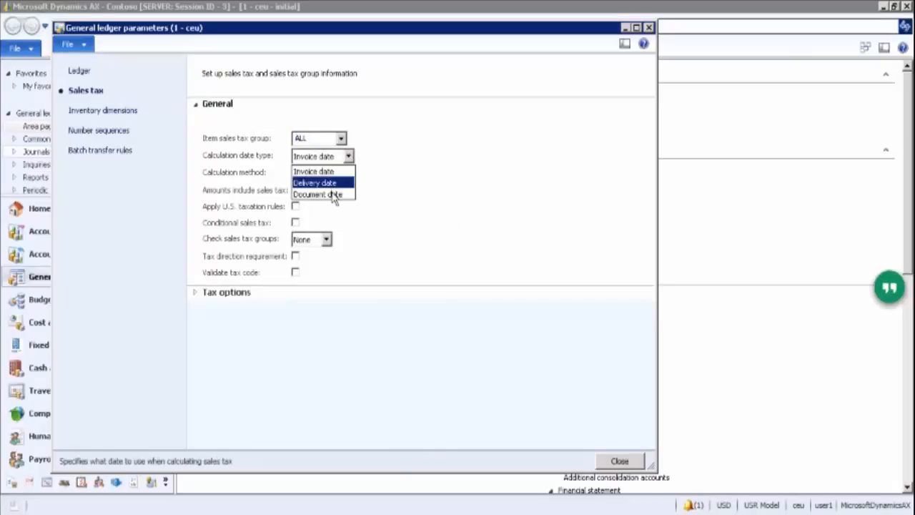
left_click(415, 194)
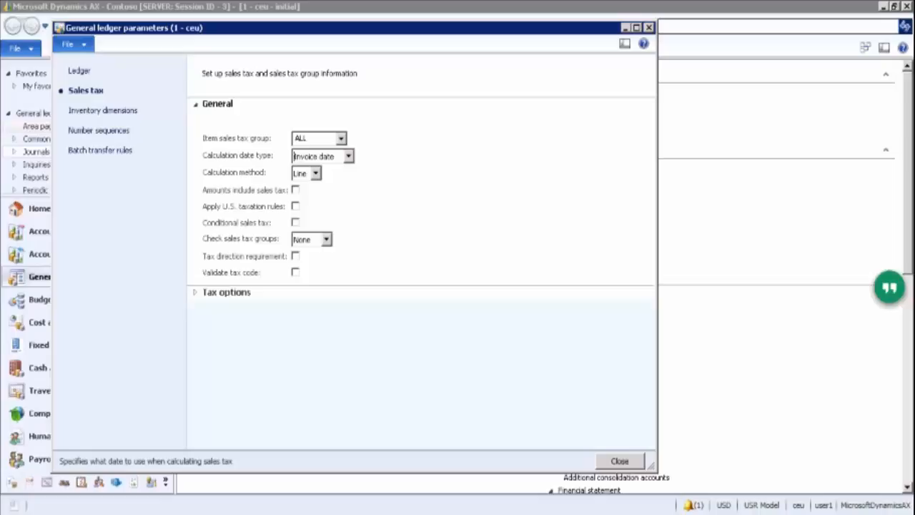
Step: Examine the choices for the sales tax calculation method and sales tax group check, plus the additional tax options
left_click(318, 176)
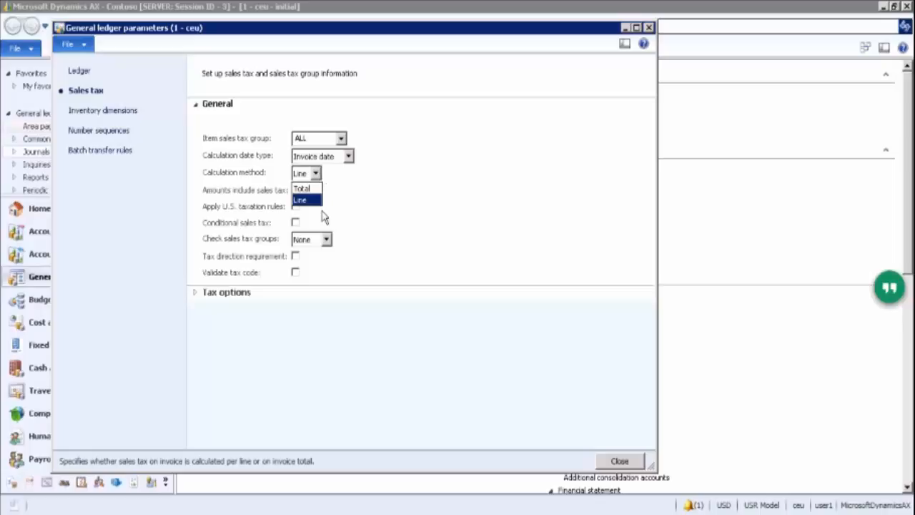
left_click(857, 226)
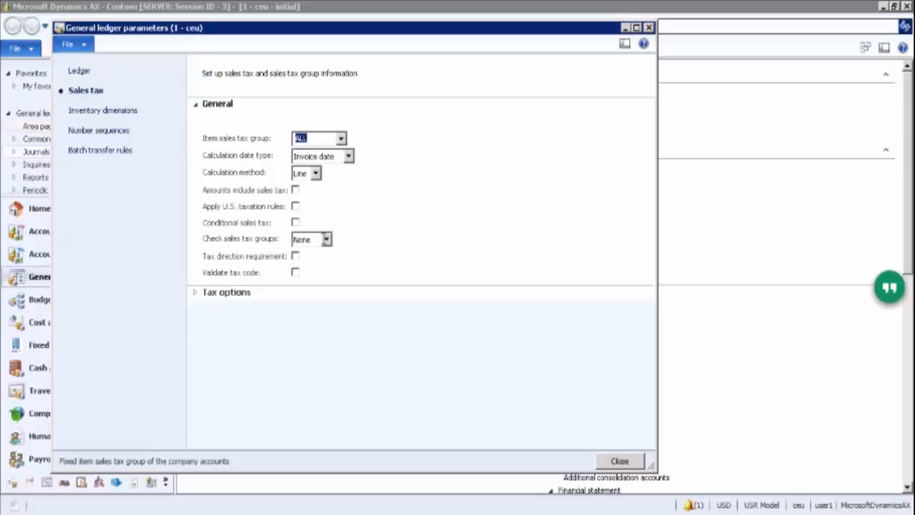
left_click(325, 239)
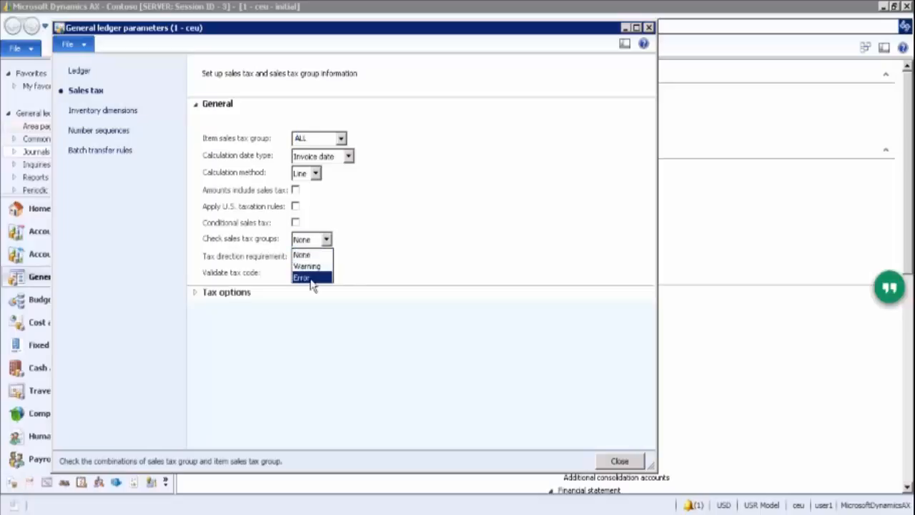
left_click(360, 264)
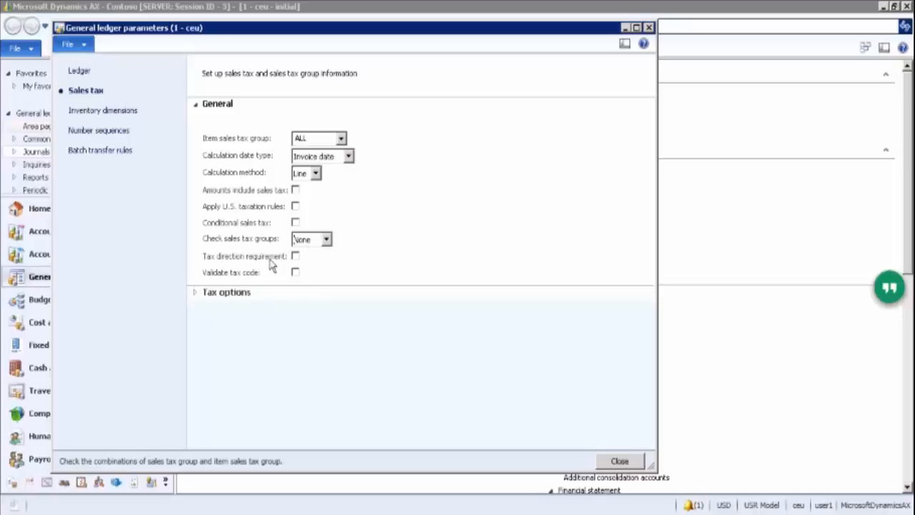
left_click(197, 293)
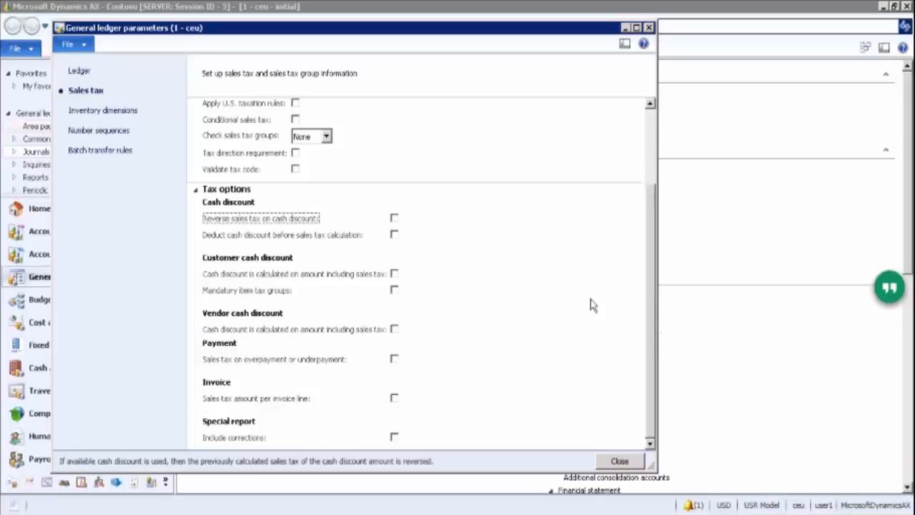
left_click(196, 189)
Step: Review the inventory dimensions and the number sequence codes assigned to the journal batch number and closing sheet
left_click(108, 113)
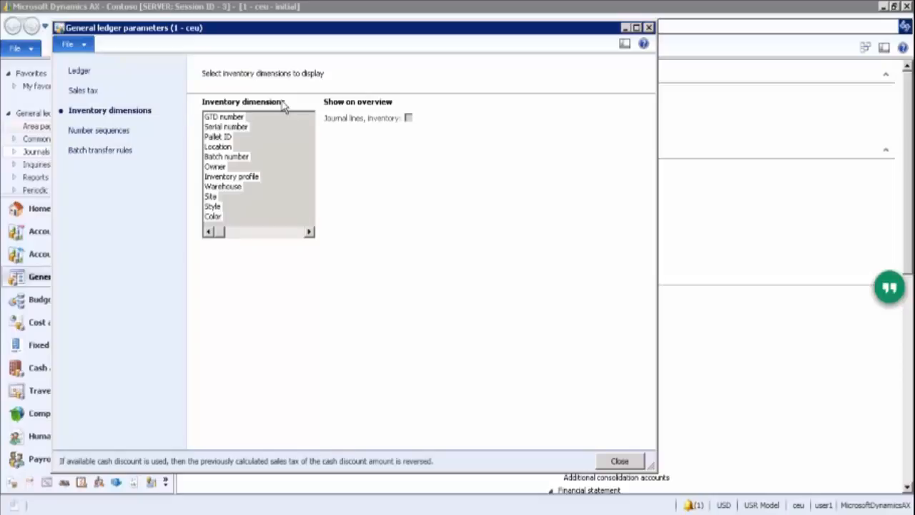
left_click(113, 131)
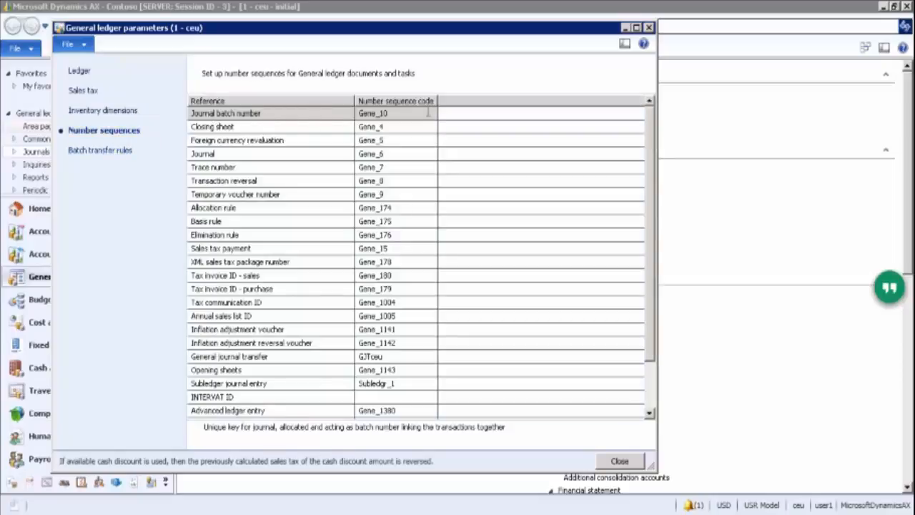
left_click(408, 116)
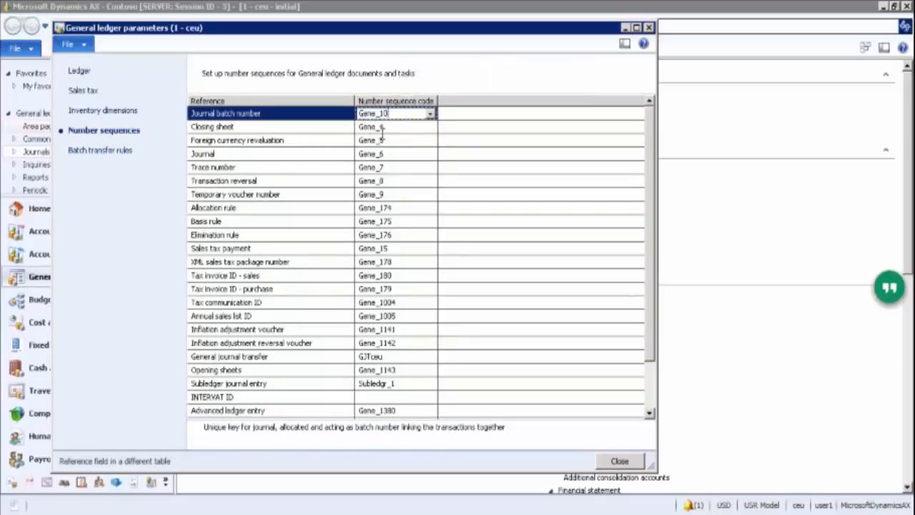
left_click(390, 128)
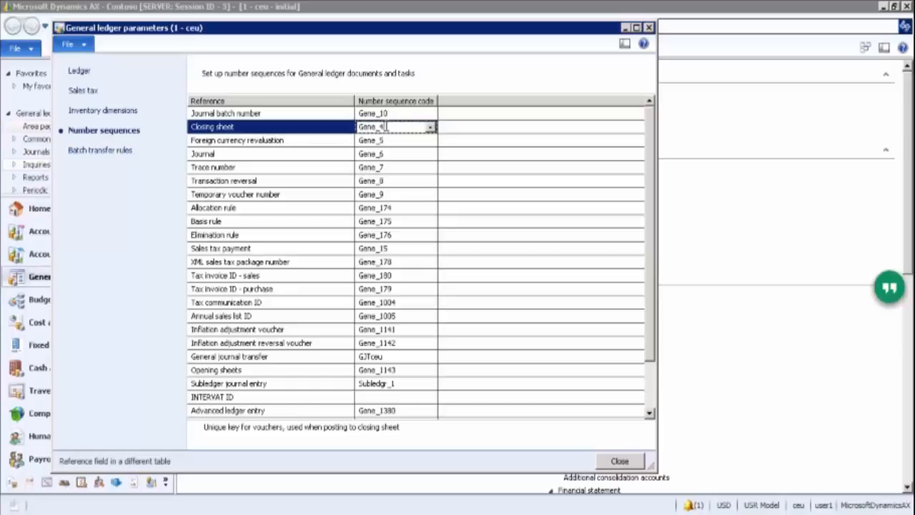
right_click(386, 127)
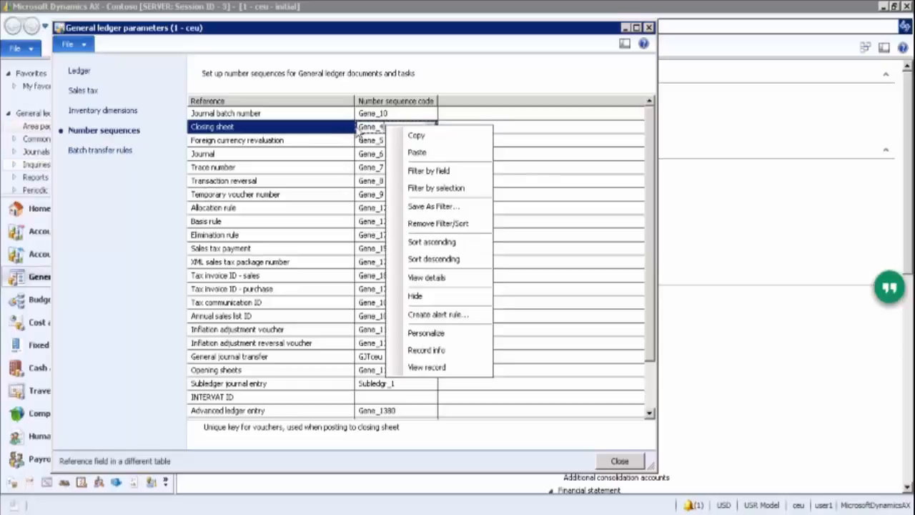
left_click(359, 128)
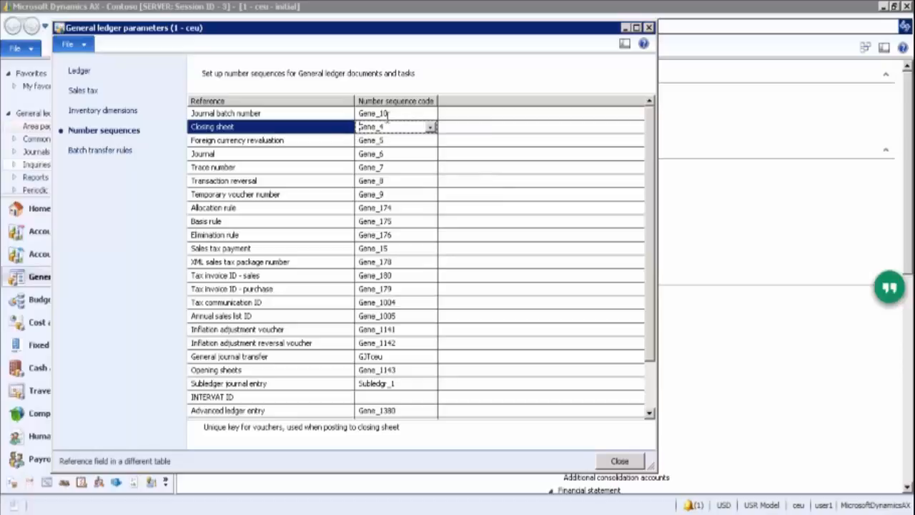
key("Up")
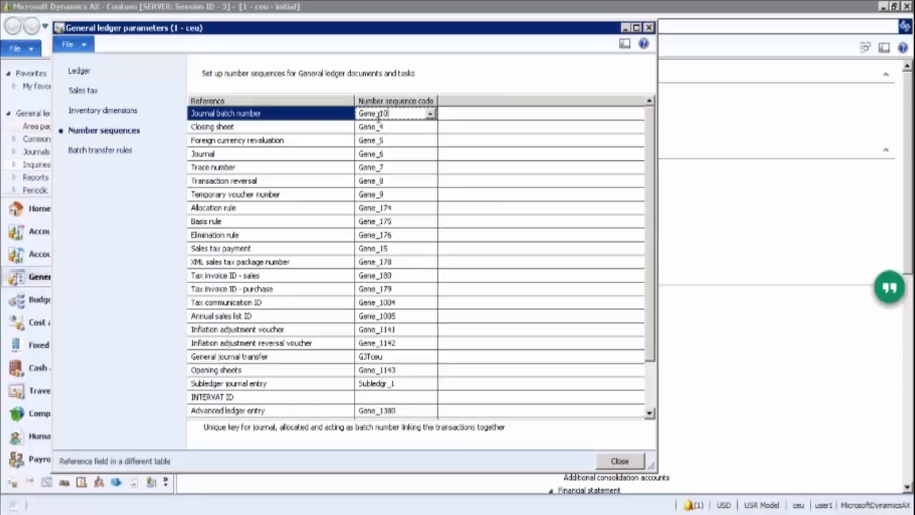
left_click_drag(378, 113, 361, 113)
left_click_drag(316, 32, 467, 53)
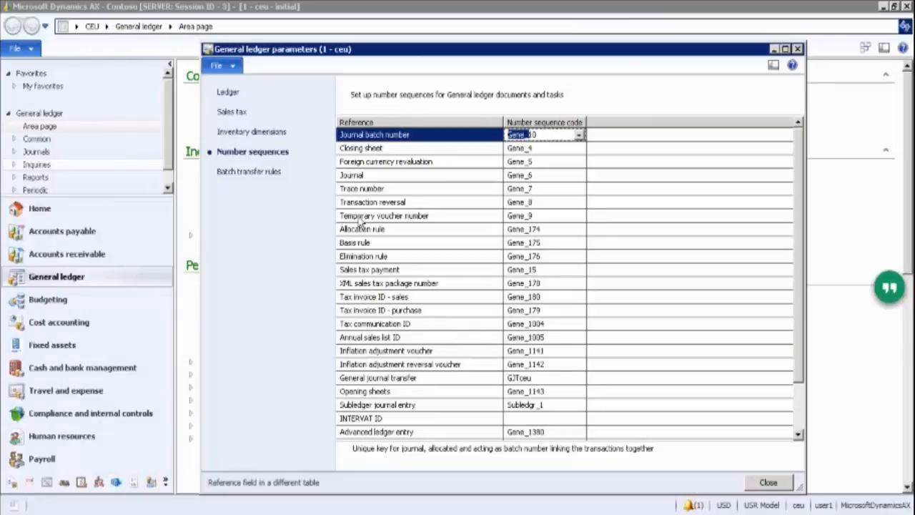
Step: Open the detailed record of the number sequence assigned to the journal batch number
left_click(362, 150)
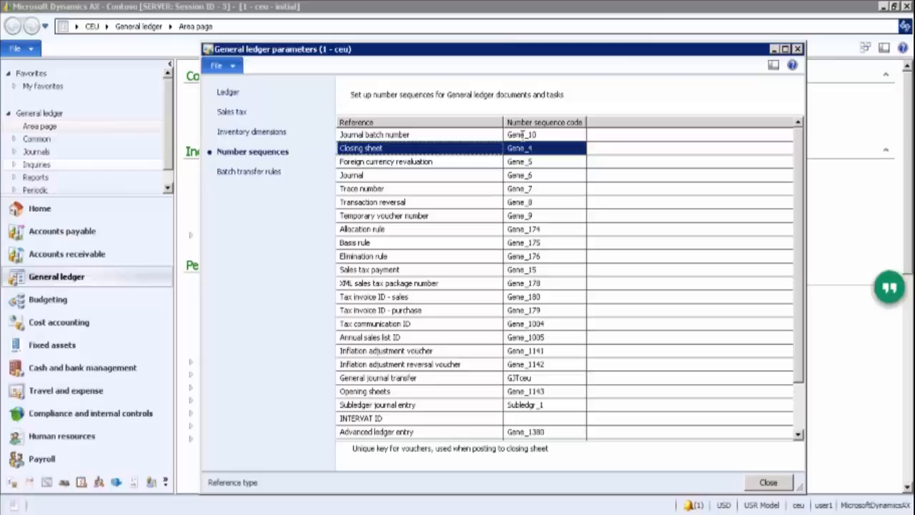
mouse_move(523, 134)
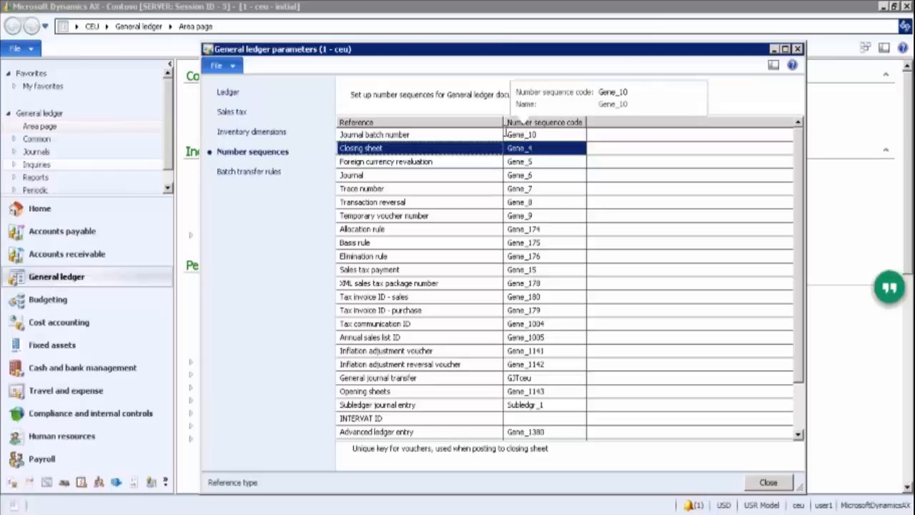
left_click(506, 134)
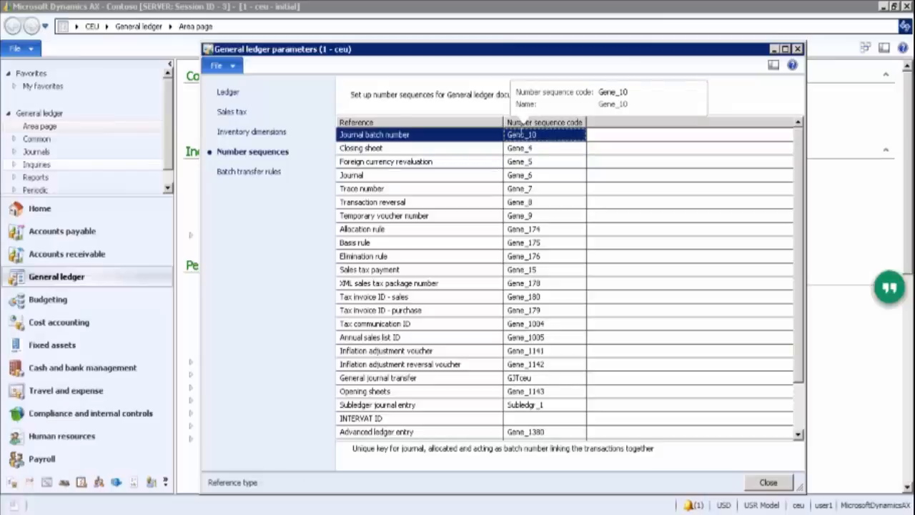
left_click(524, 135)
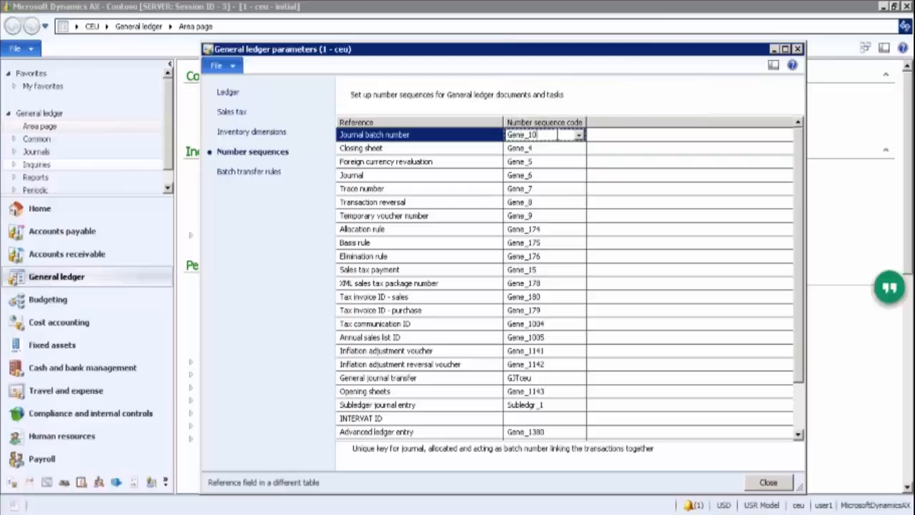
right_click(554, 135)
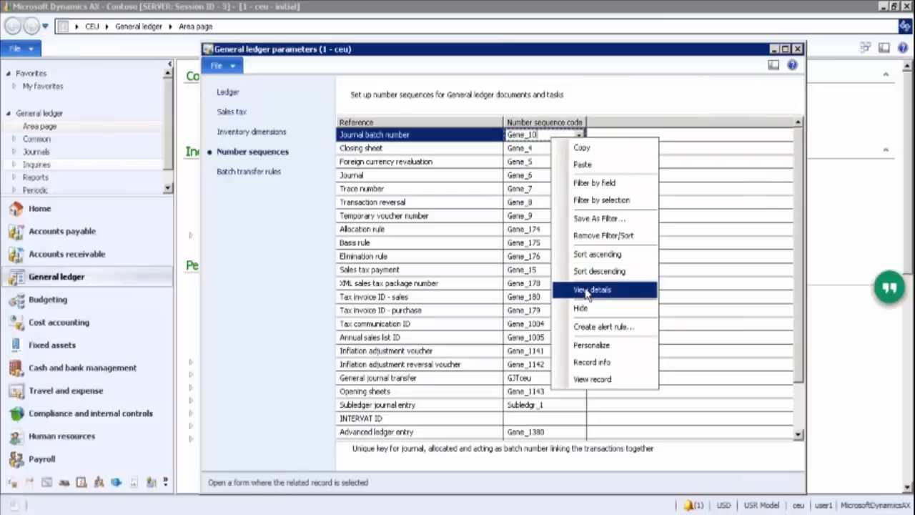
left_click(537, 135)
right_click(537, 135)
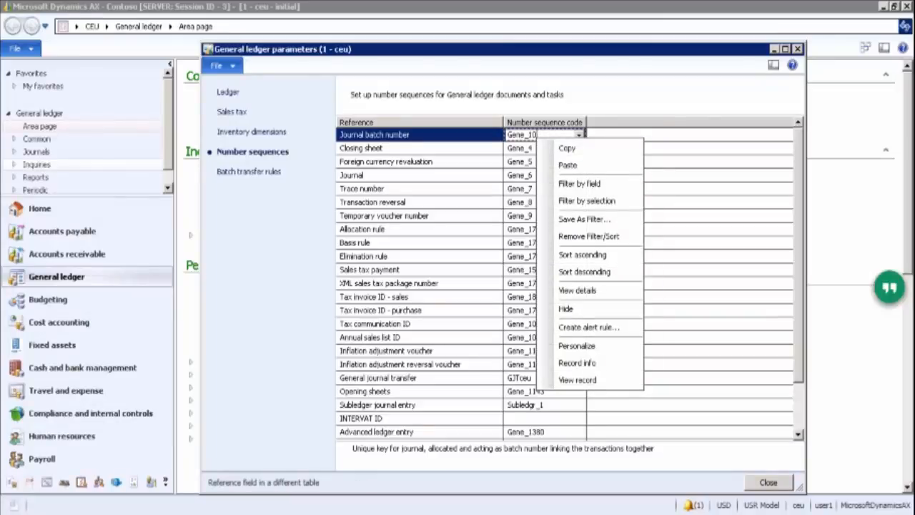
left_click(565, 292)
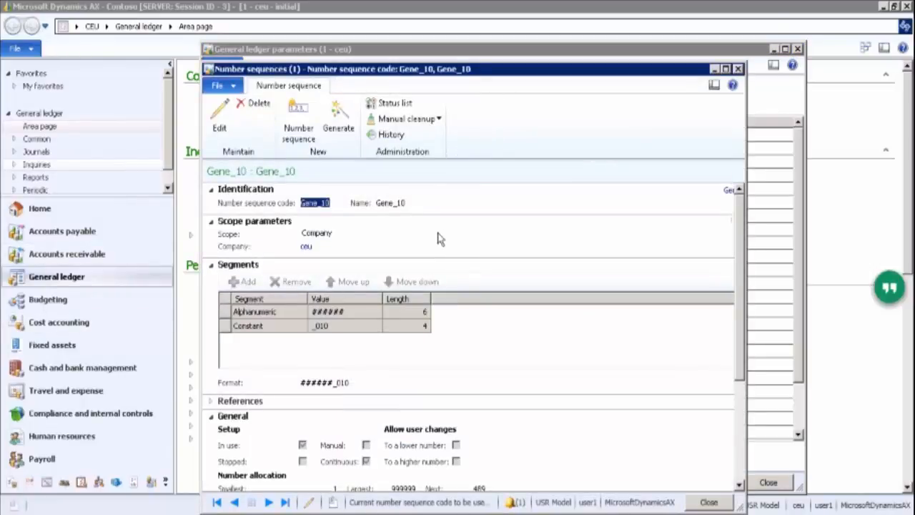
Step: Put the journal batch number sequence into edit mode and examine its segments, number allocation and automatic cleanup settings
left_click(222, 123)
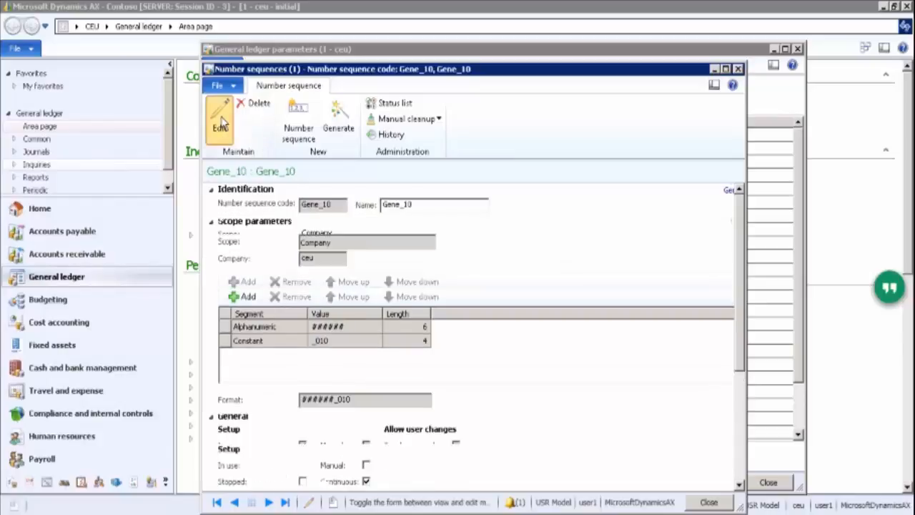
left_click(228, 126)
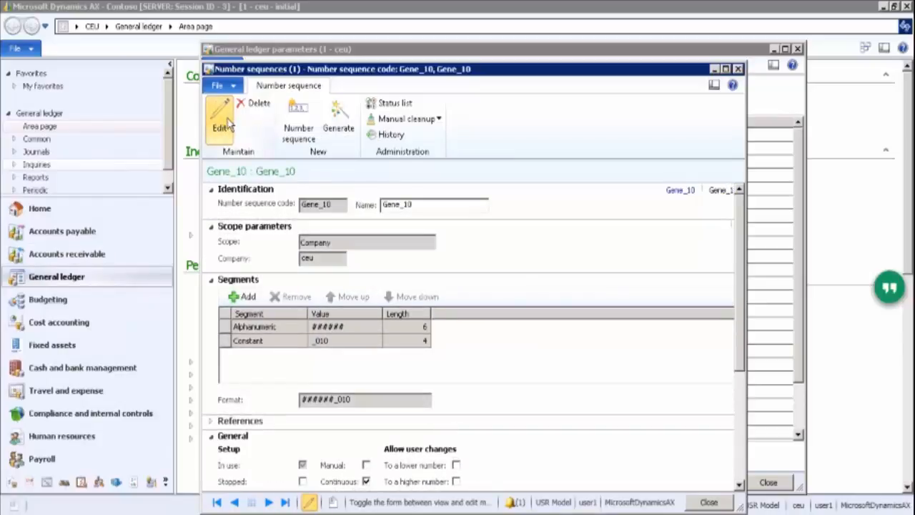
scroll(350, 335, "down", 5)
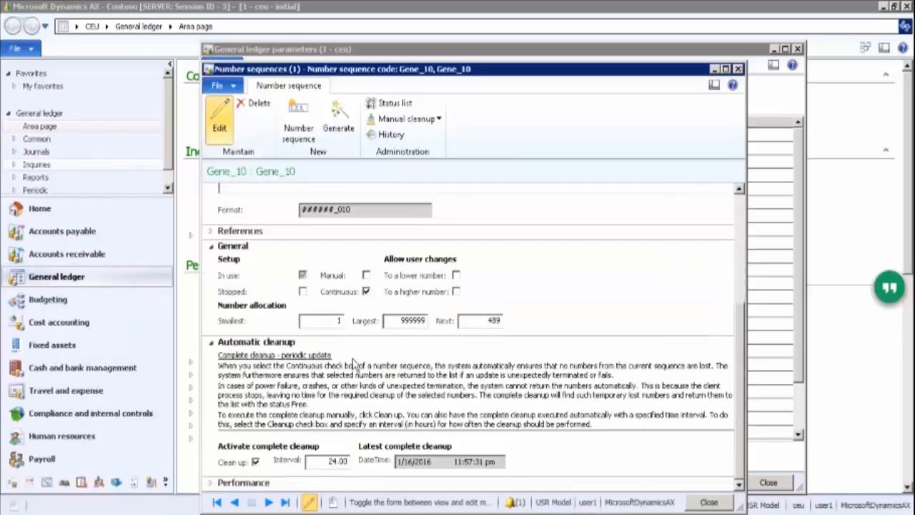
scroll(449, 359, "up", 5)
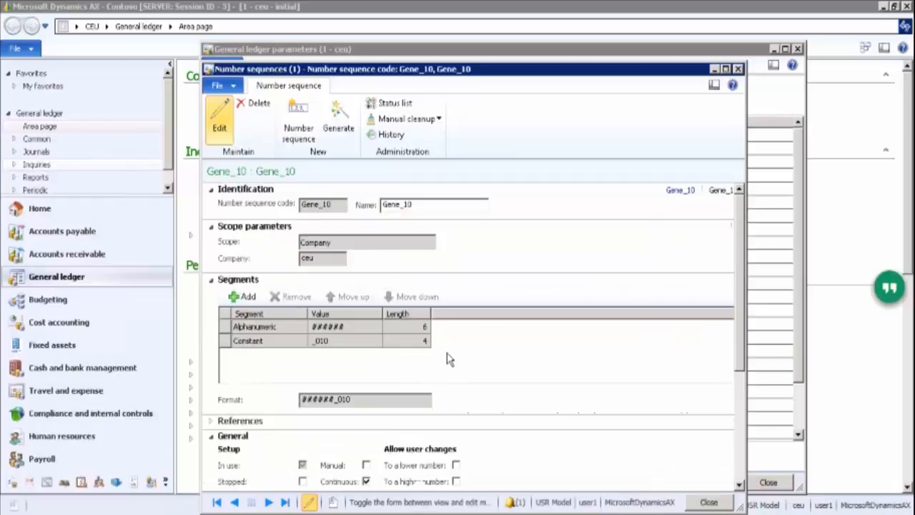